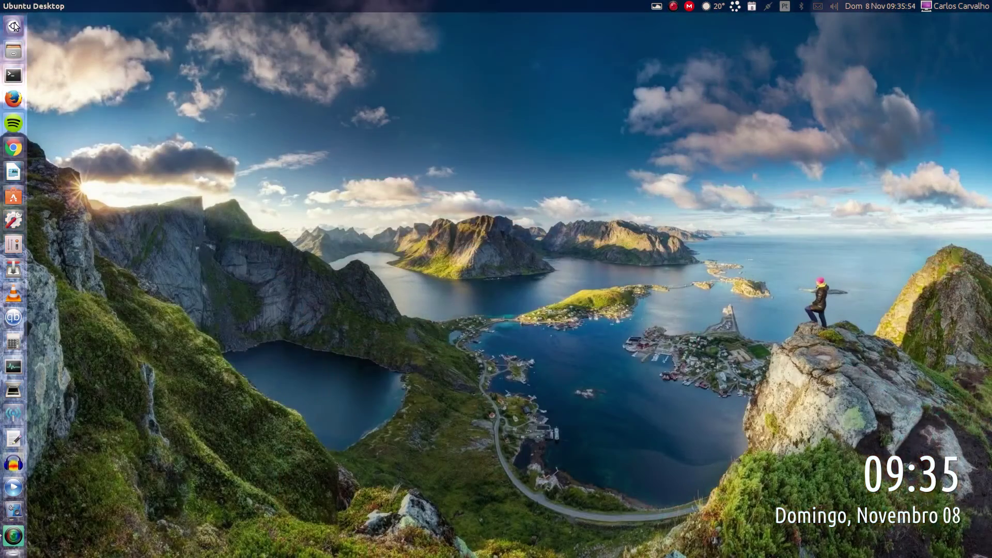
Step: Open the Dash, clear the leftover search term, and switch to the applications view
click(13, 25)
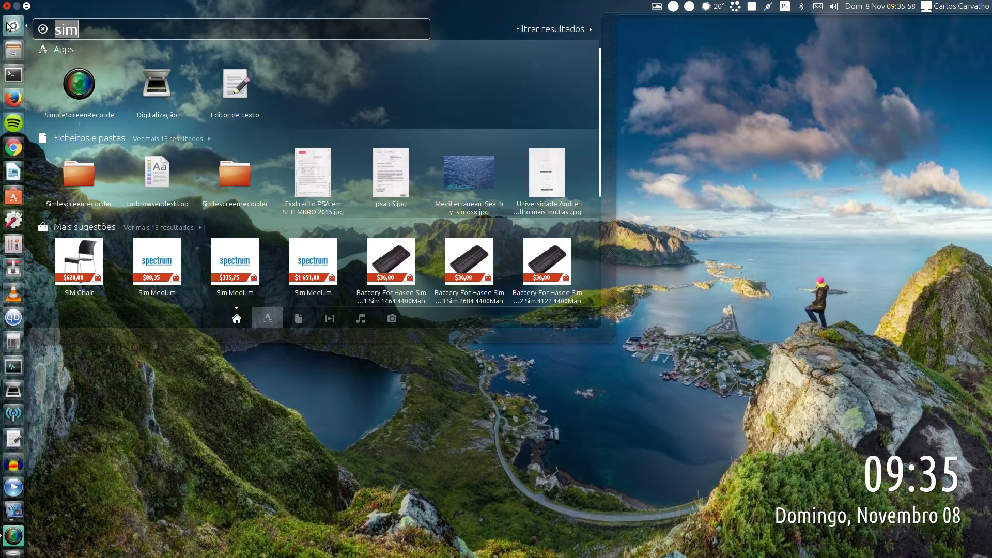
key(Escape)
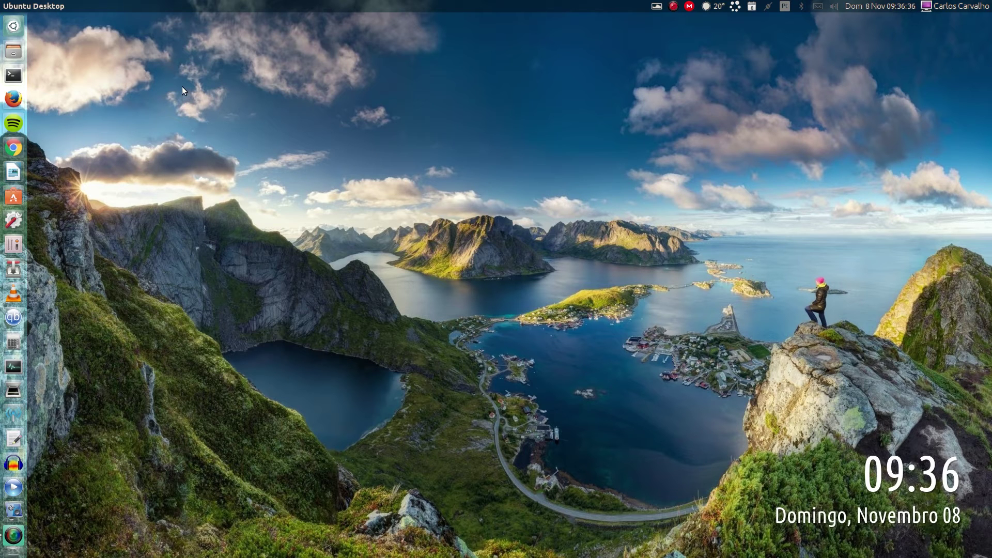
click(23, 25)
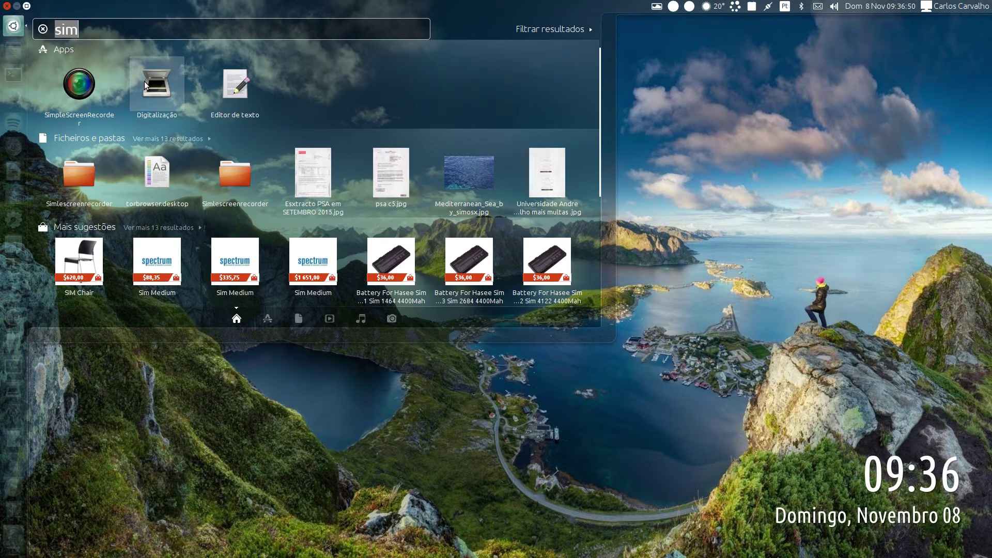
key(BackSpace)
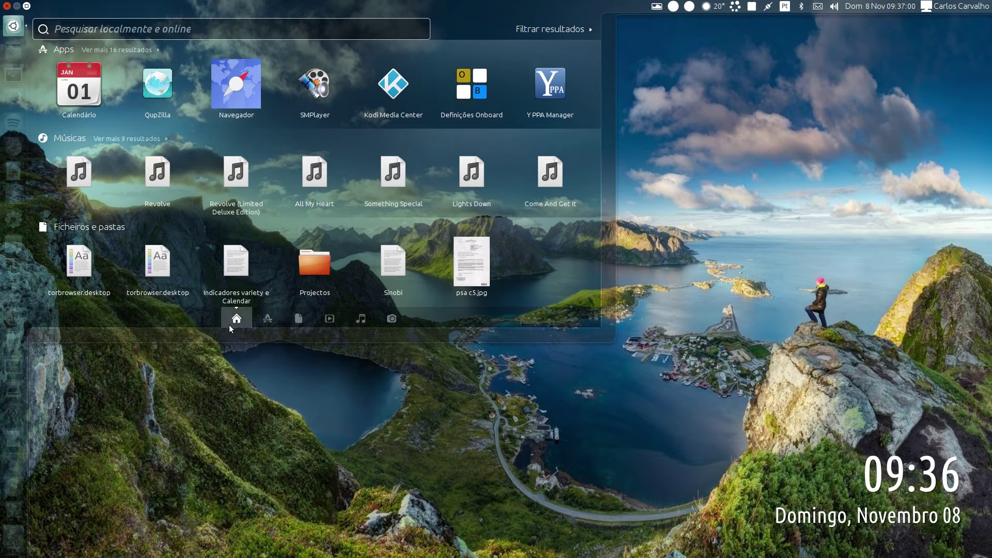
click(268, 320)
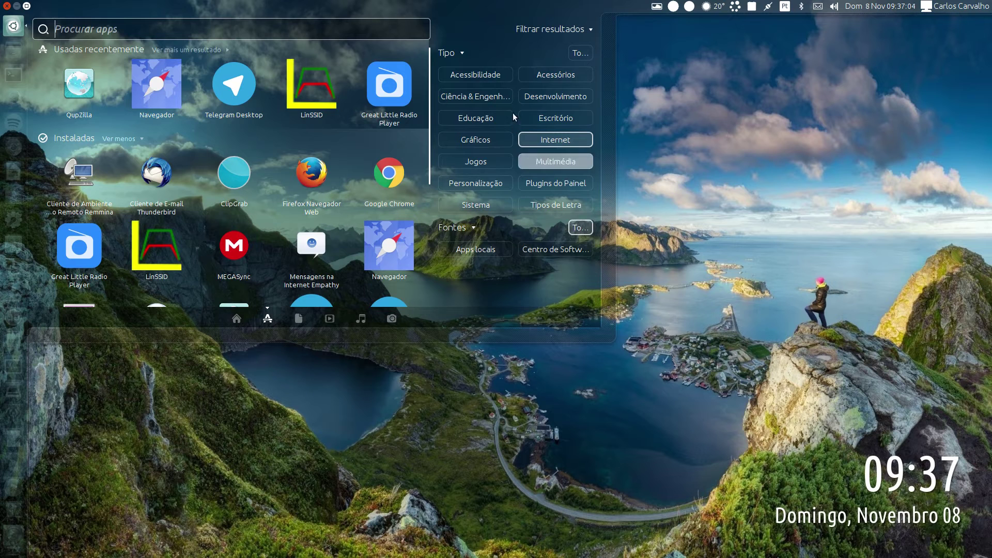
Step: Filter the applications by the Escritório category and look through the installed office programs
click(556, 118)
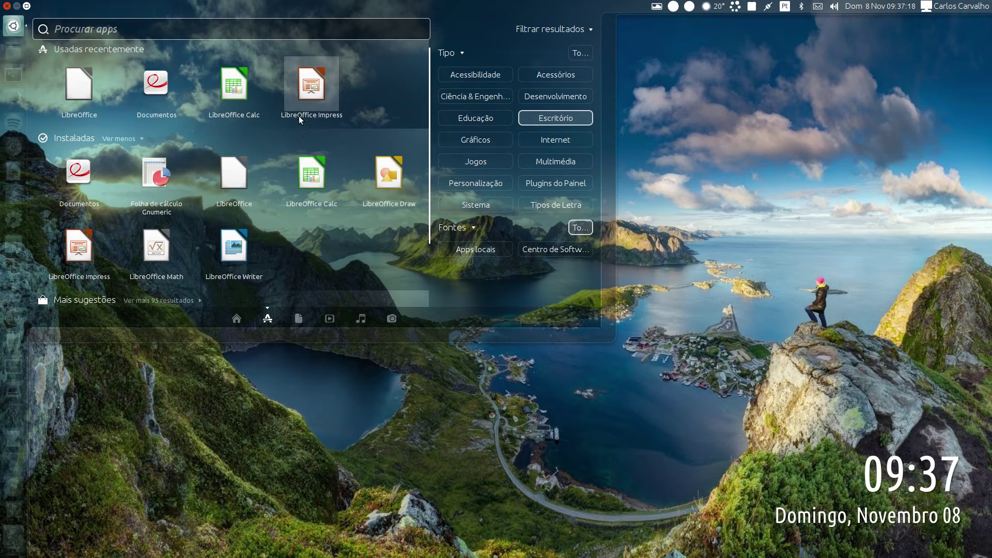
scroll(306, 145, down, 1)
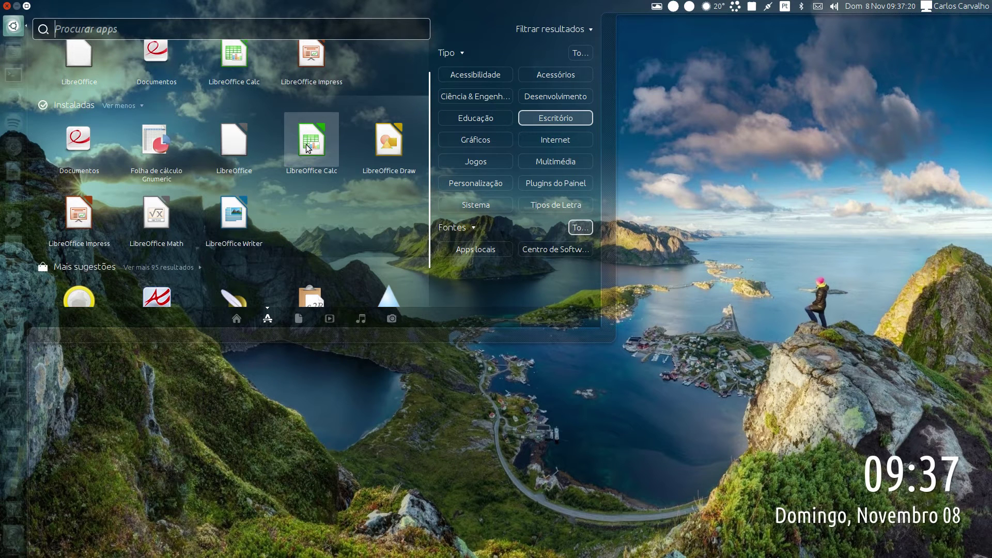
scroll(307, 148, down, 1)
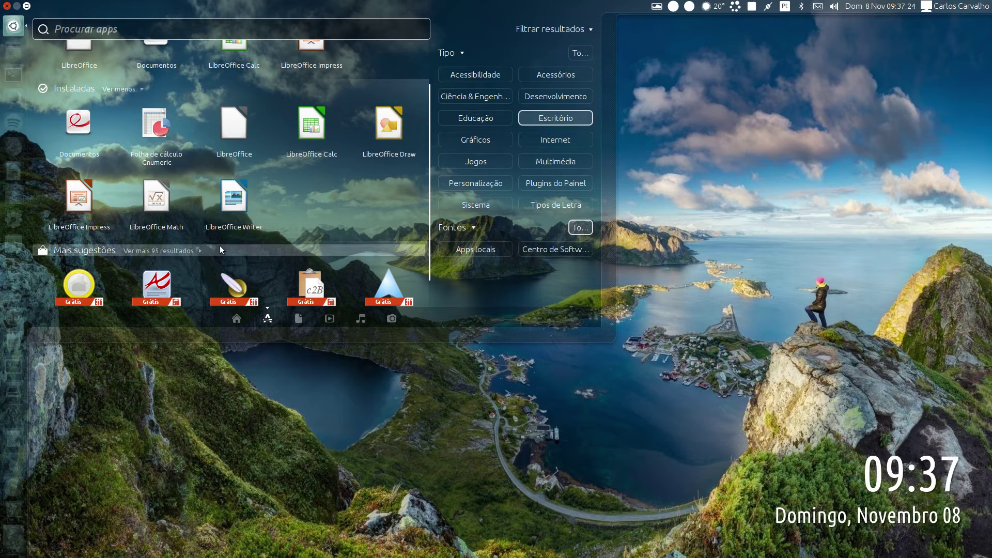
scroll(304, 222, up, 3)
Step: Add the Internet category to the application filter and look through the installed programs
click(562, 141)
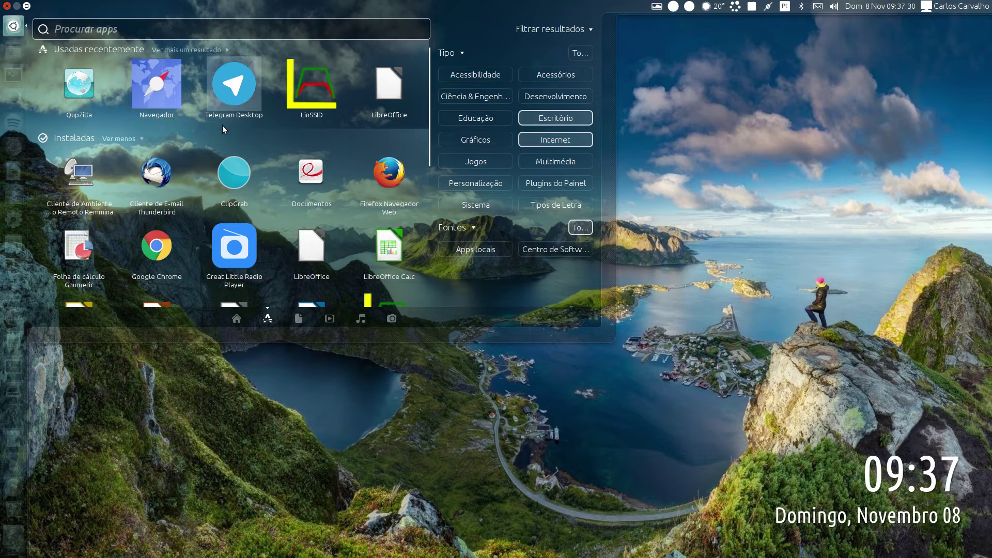
scroll(206, 141, down, 4)
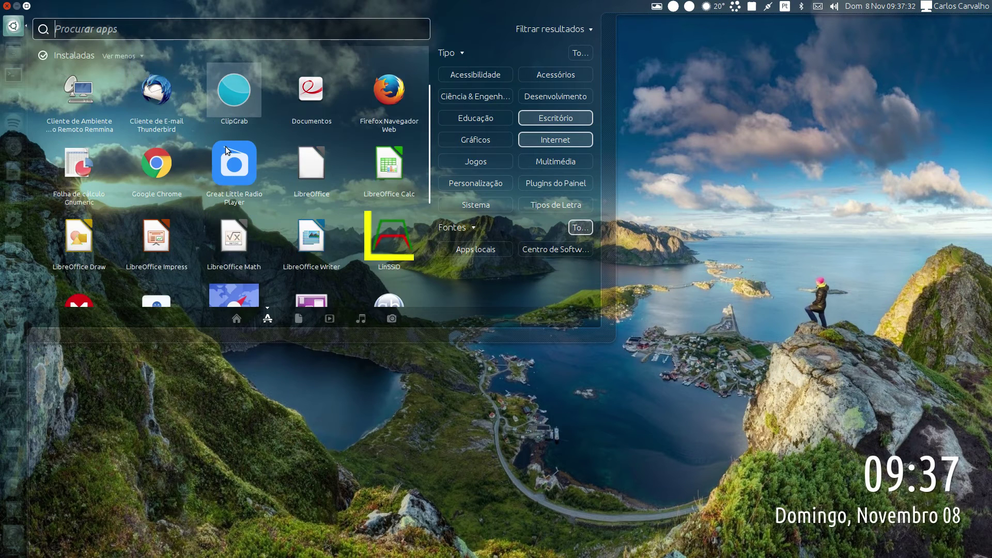
scroll(226, 150, down, 3)
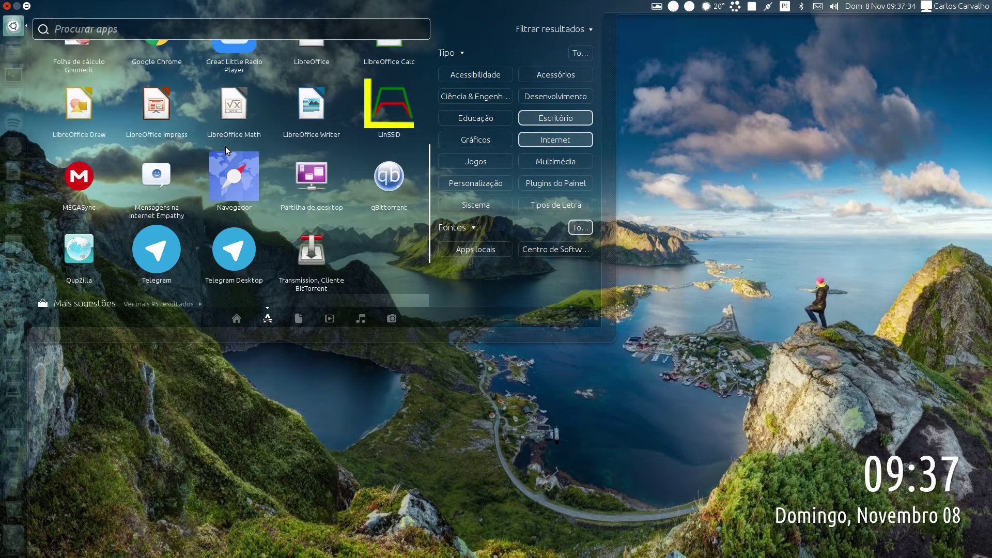
scroll(225, 147, up, 1)
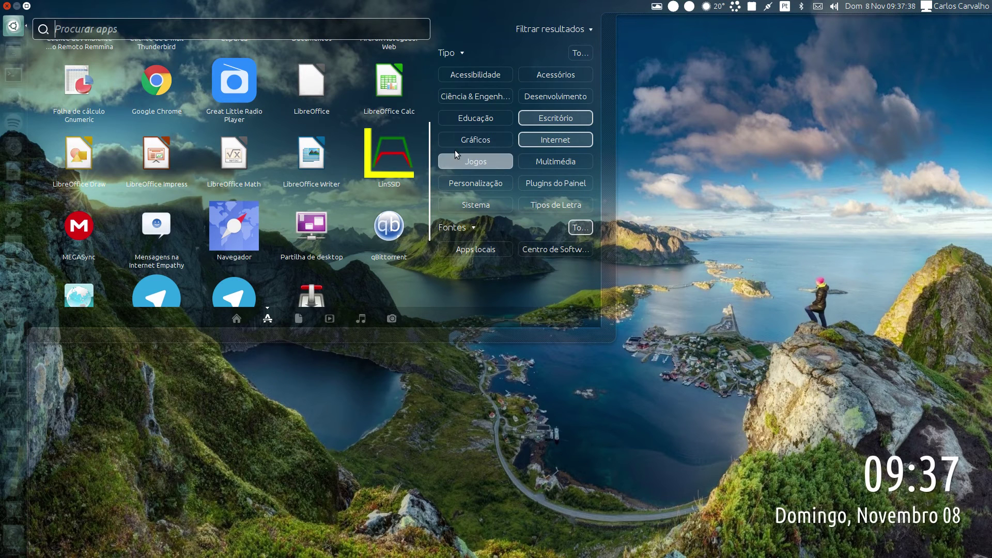
Step: Add the Acessórios category to the application filter and look through the list down to Mais sugestões
click(555, 77)
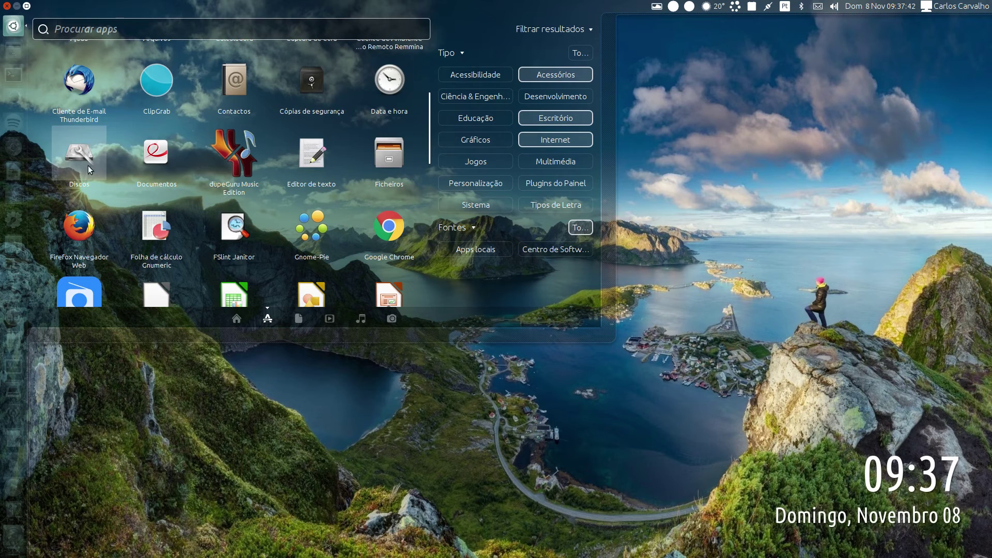
drag(429, 121, 433, 81)
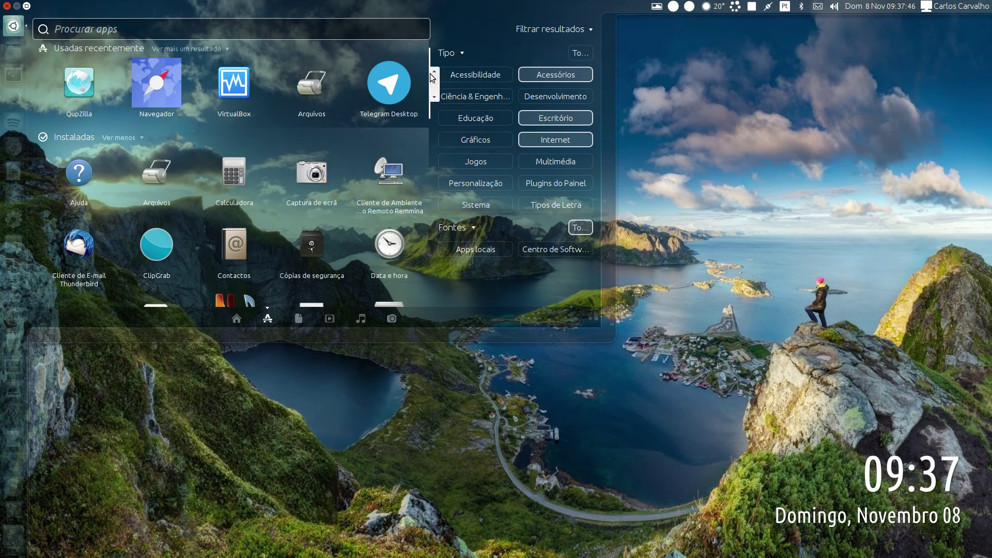
scroll(207, 108, down, 1)
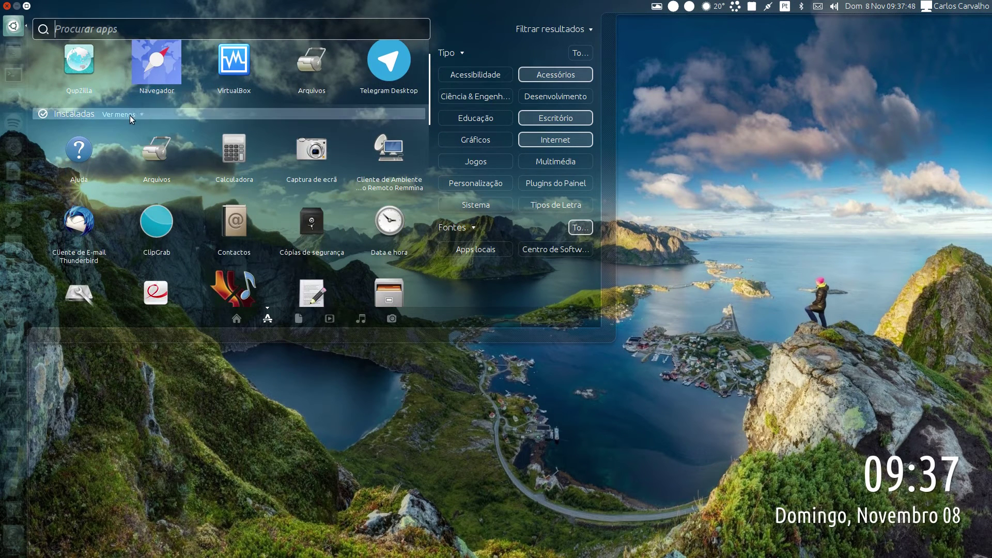
drag(429, 98, 430, 298)
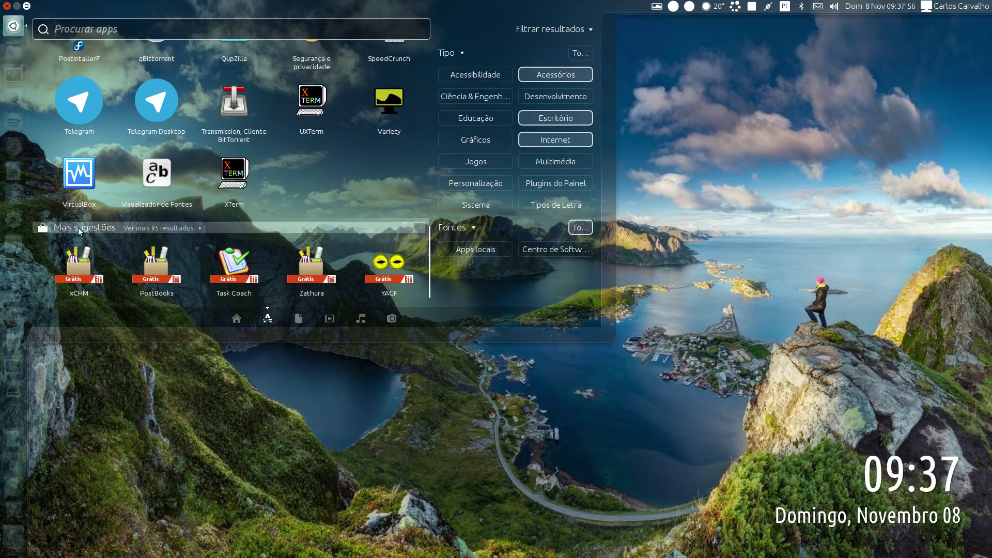
Step: Expand all results under Mais sugestões and browse the free applications offered there
click(170, 227)
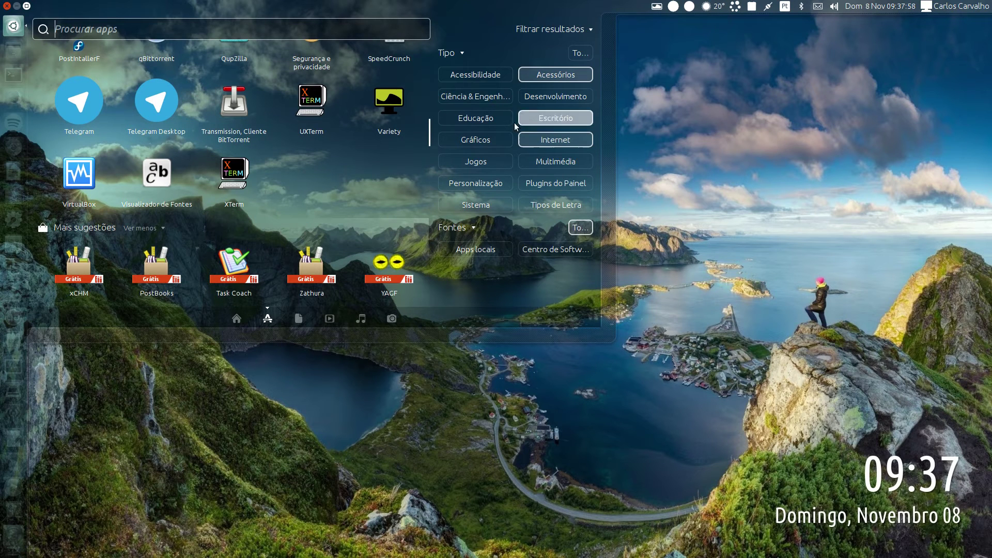
drag(439, 130, 435, 173)
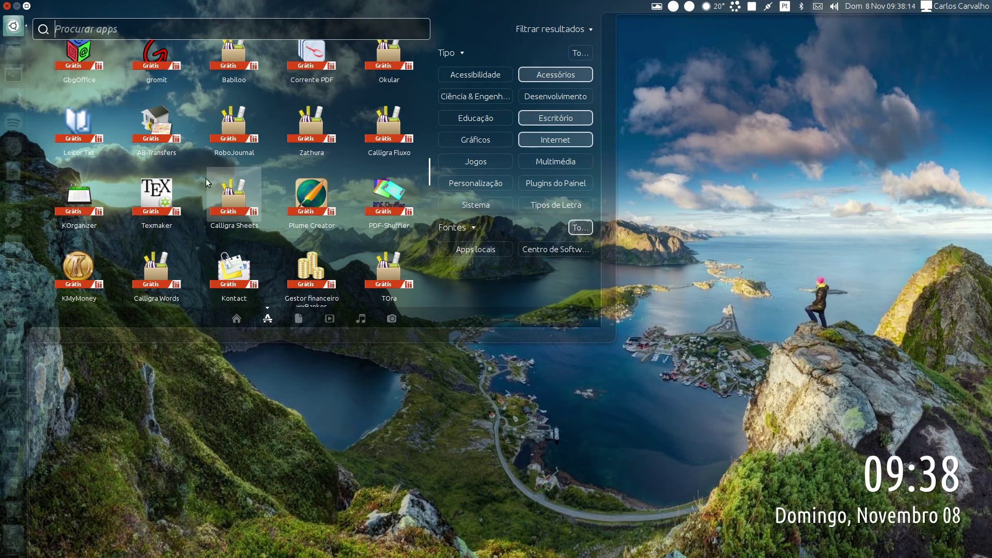
drag(427, 166, 433, 211)
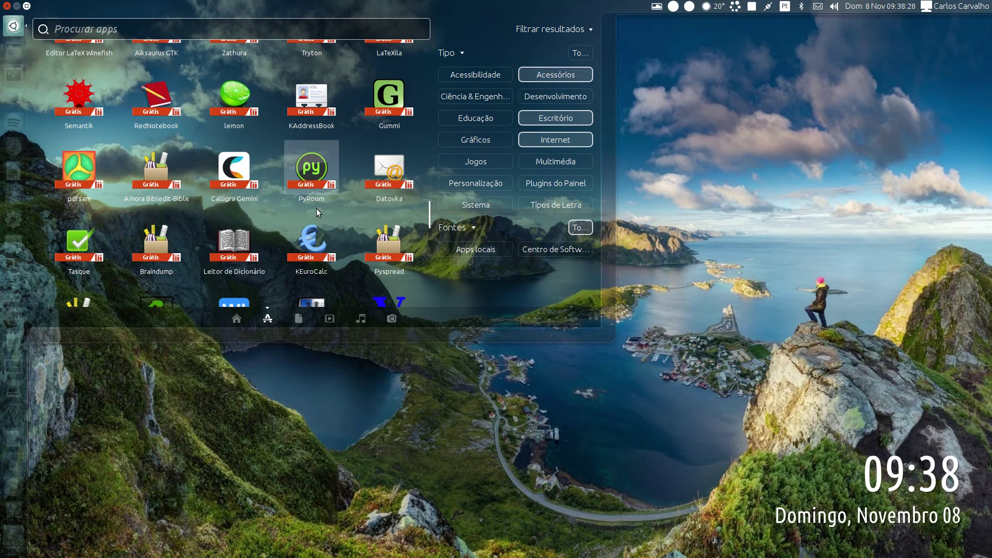
Step: Preview the suggested KEuroCalc application, visit its developer website, and close that page
click(321, 242)
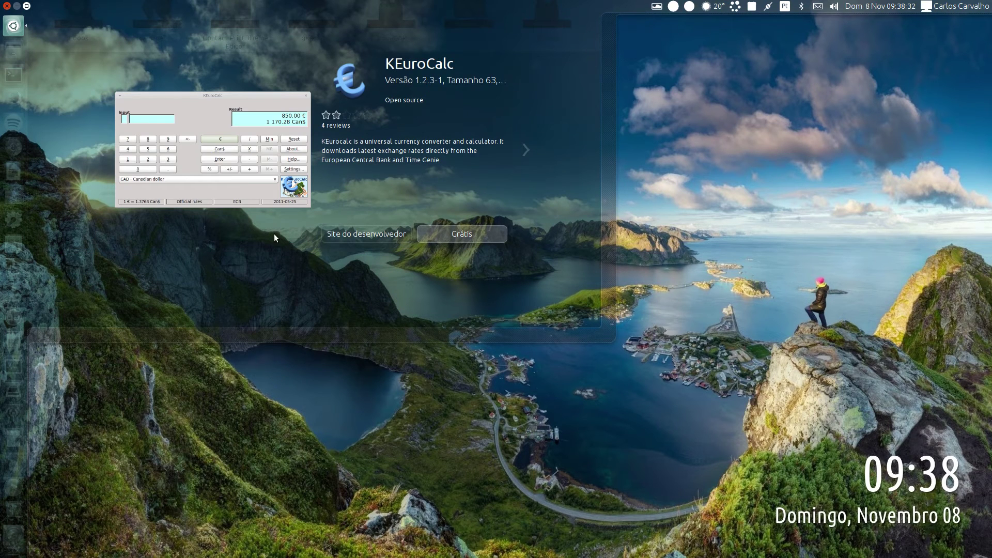
click(349, 234)
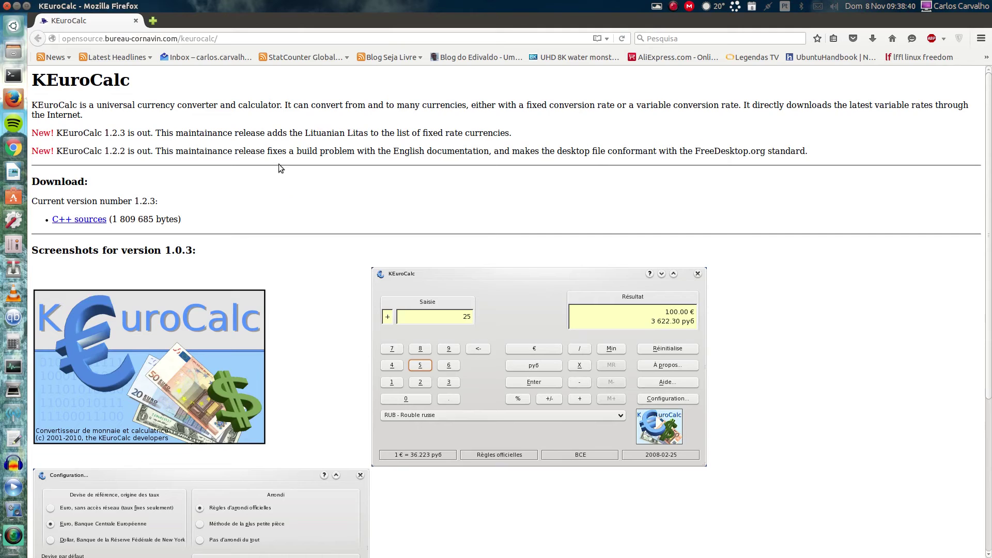
key(ctrl+w)
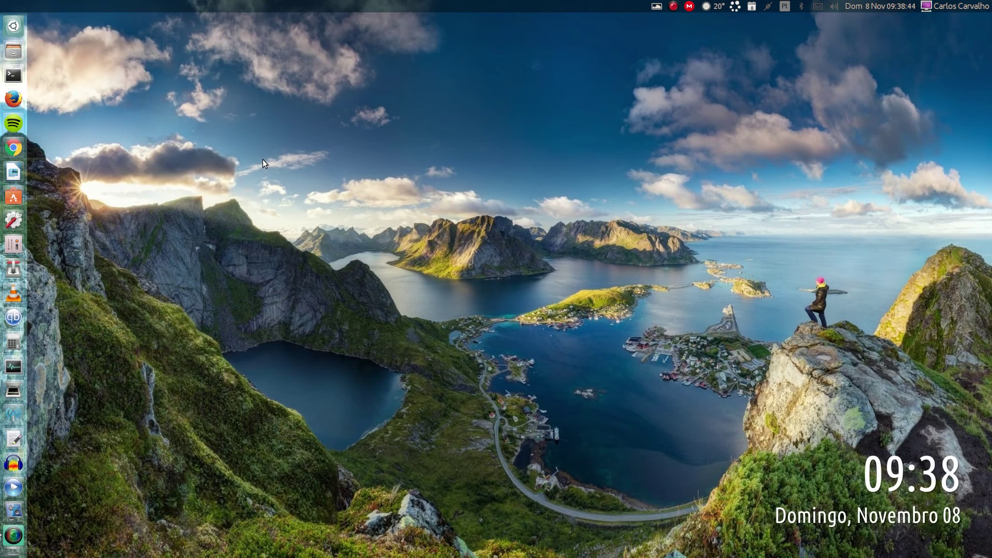
Step: Reopen the Dash at the applications view, then collapse and expand the result filters
key(super)
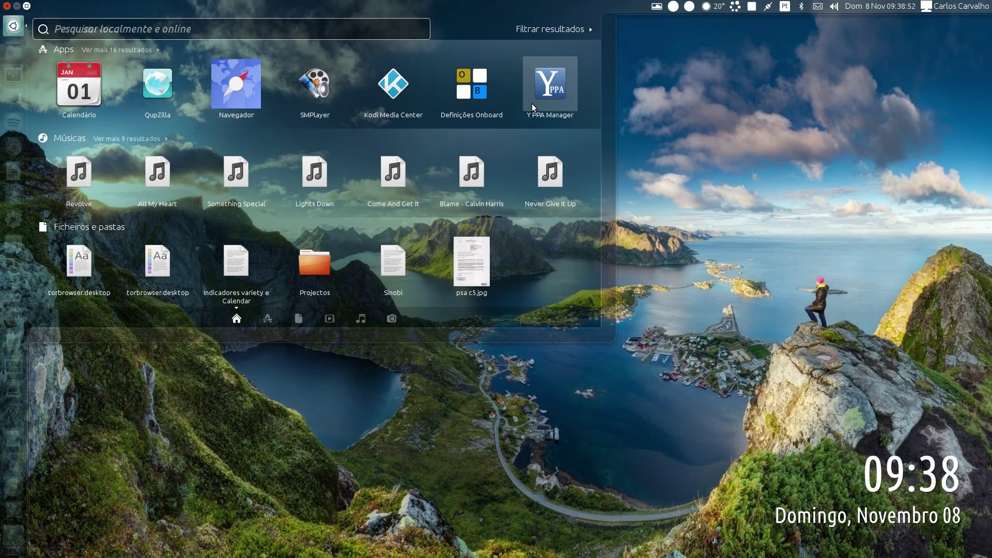
click(267, 322)
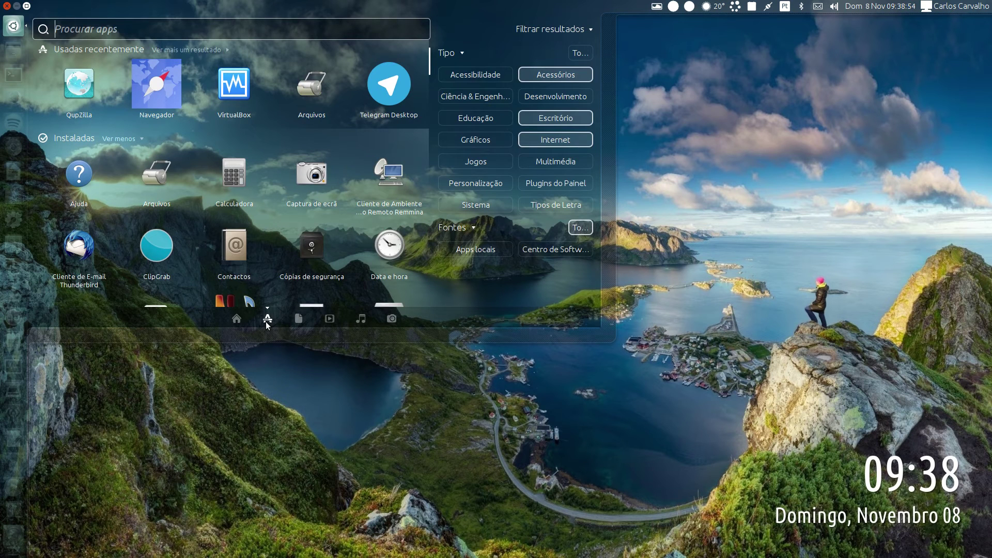
click(566, 29)
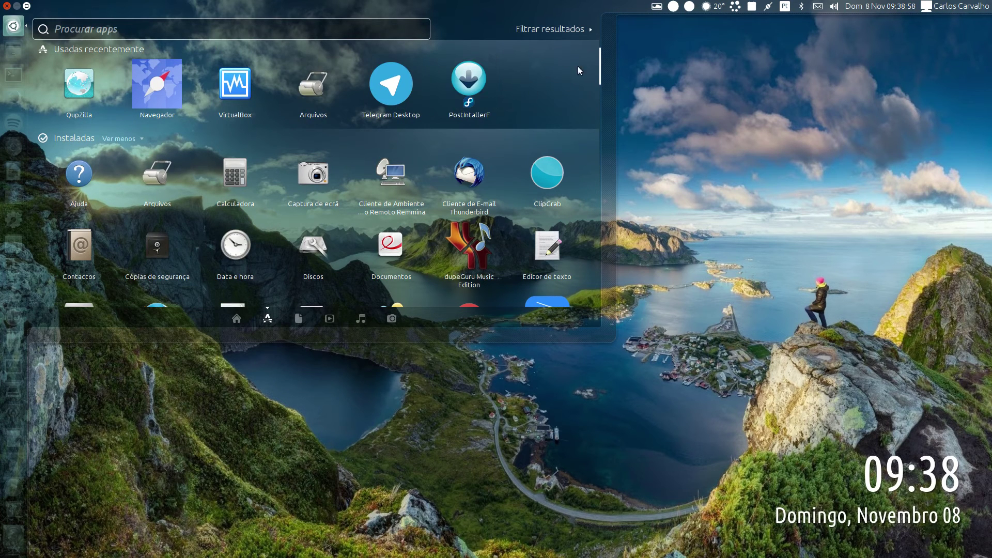
click(575, 31)
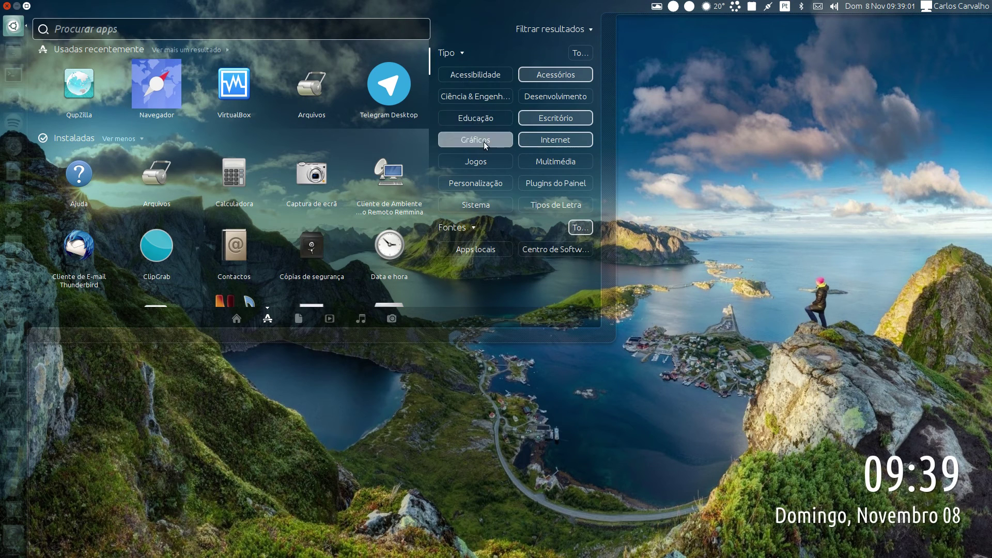
Step: Browse the installed applications under the Acessórios, Escritório and Internet filters, then leave the Dash
click(488, 162)
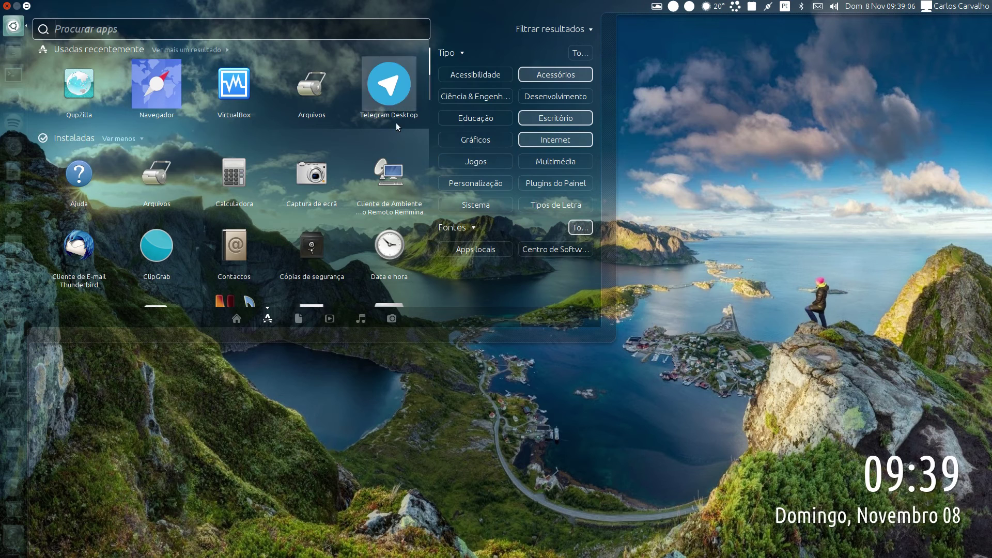
scroll(370, 134, down, 1)
scroll(371, 150, down, 5)
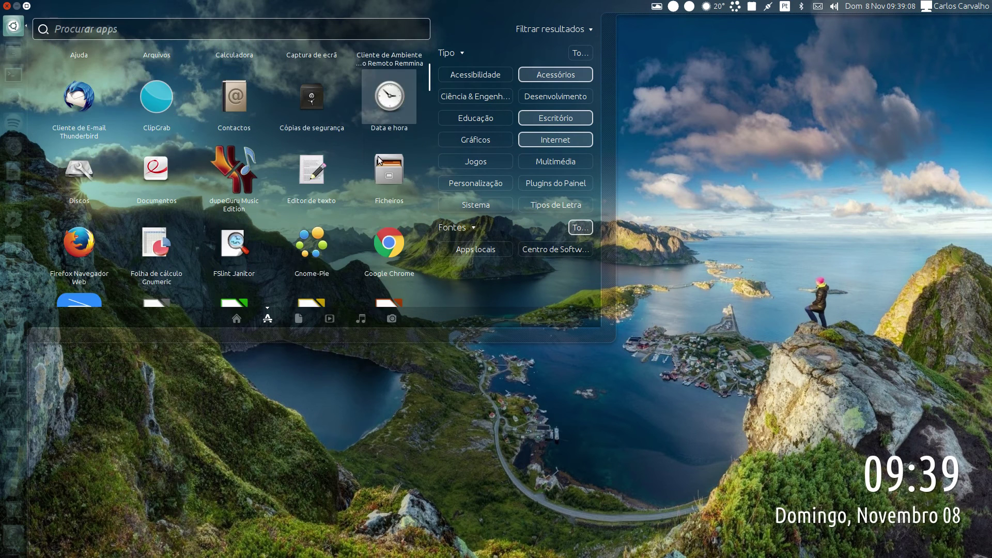
scroll(382, 150, up, 6)
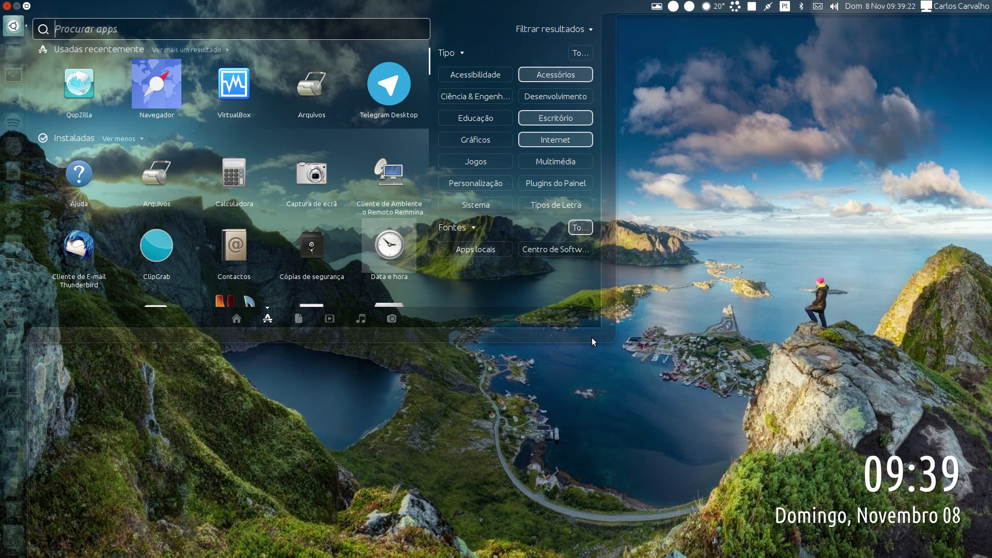
click(346, 383)
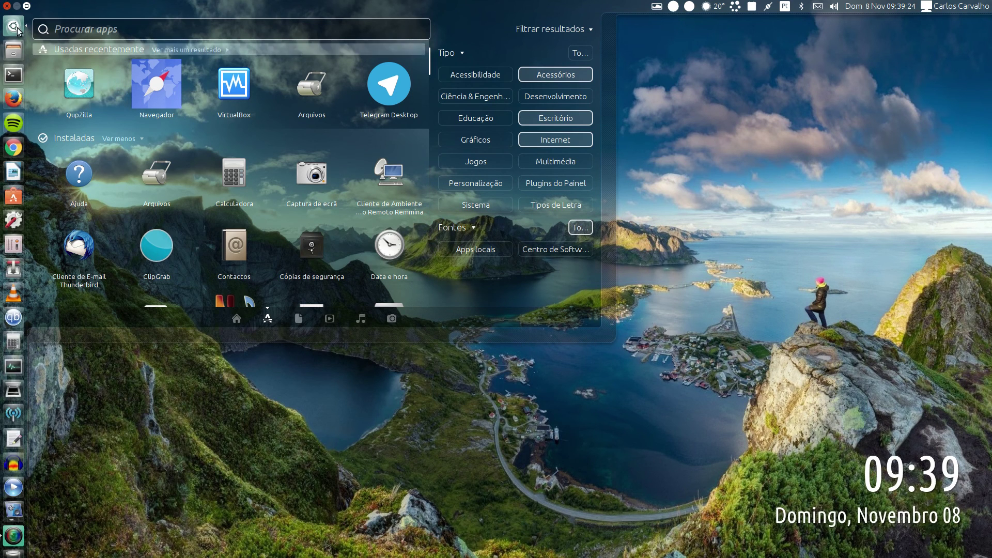
click(673, 6)
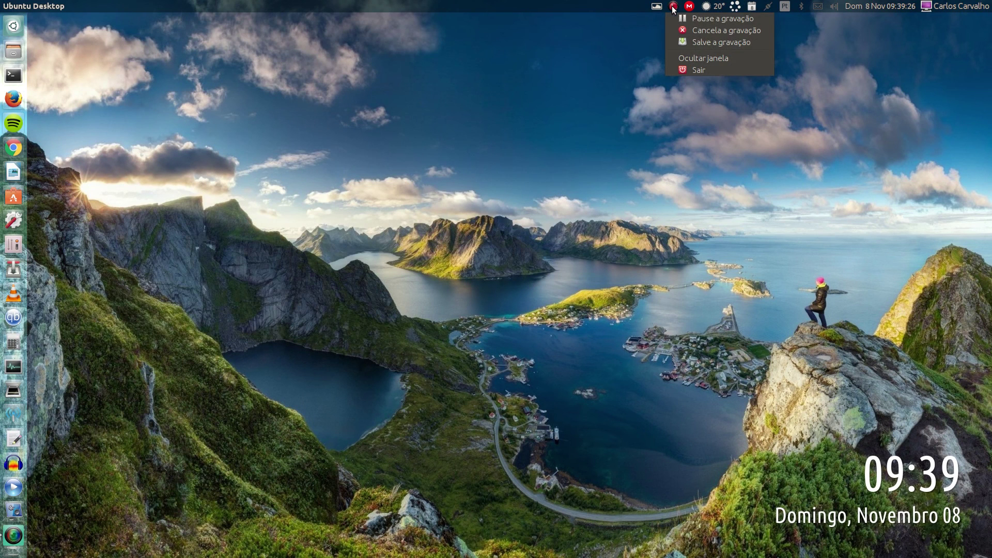